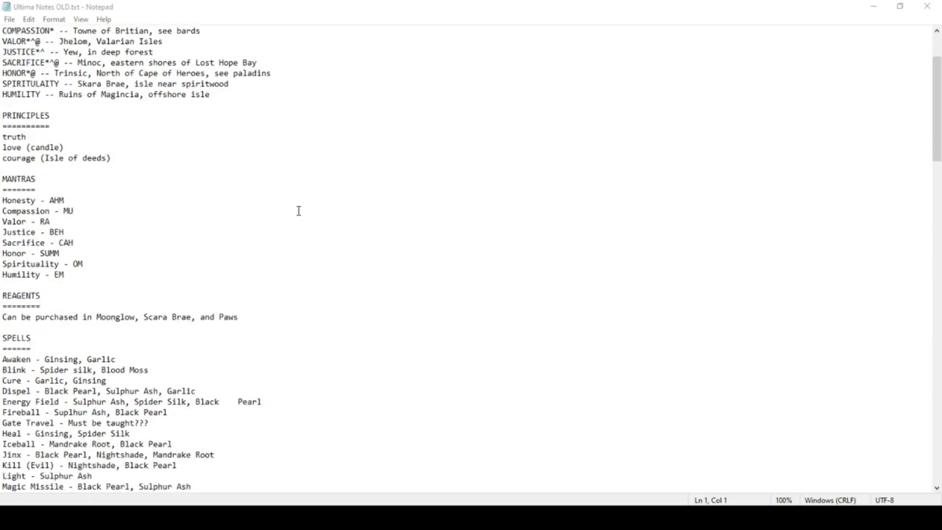
# Scroll up and down through the old Ultima notes file in Notepad
pyautogui.scroll(-8, 299, 211)
pyautogui.scroll(-20, 300, 211)
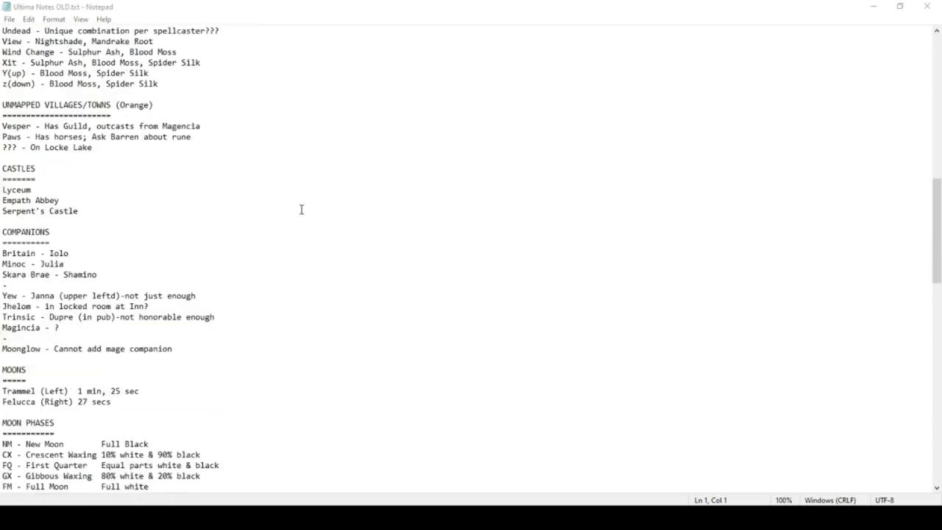
pyautogui.scroll(-19, 302, 211)
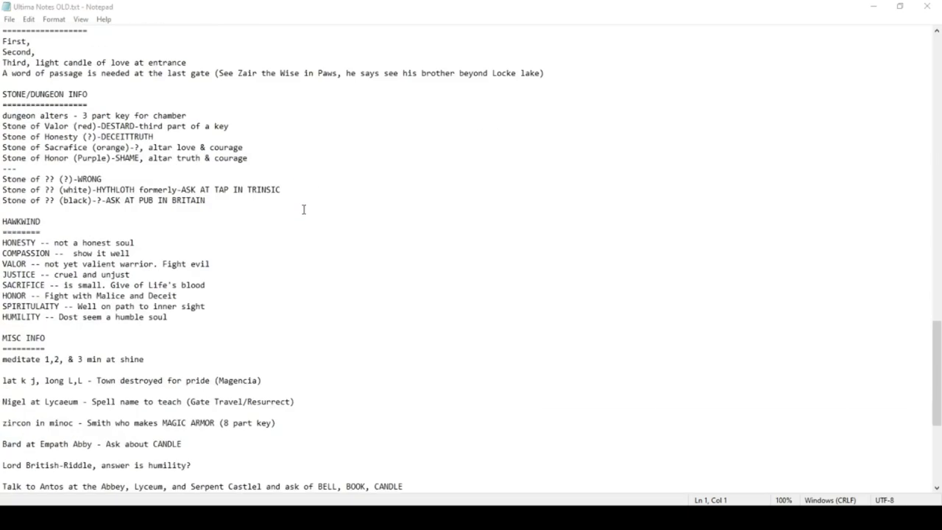
pyautogui.scroll(20, 295, 210)
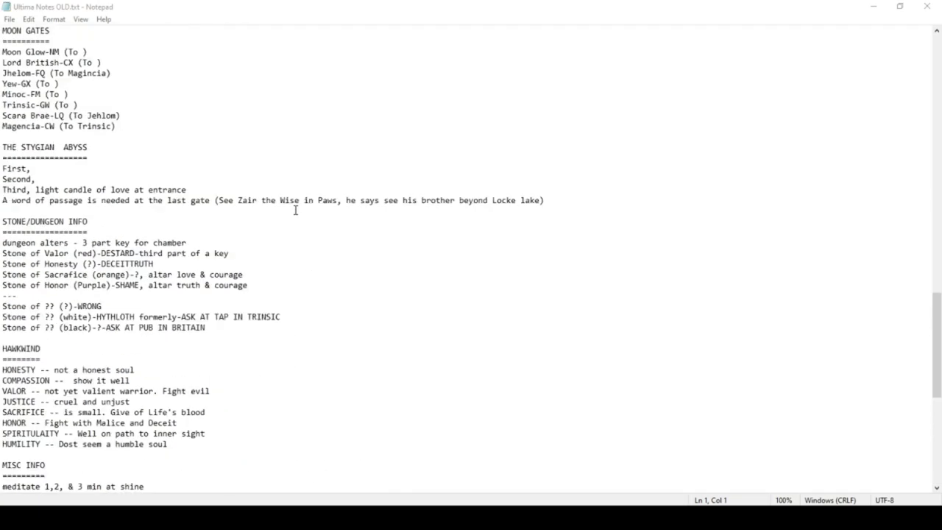
pyautogui.scroll(10, 295, 210)
pyautogui.scroll(-20, 296, 211)
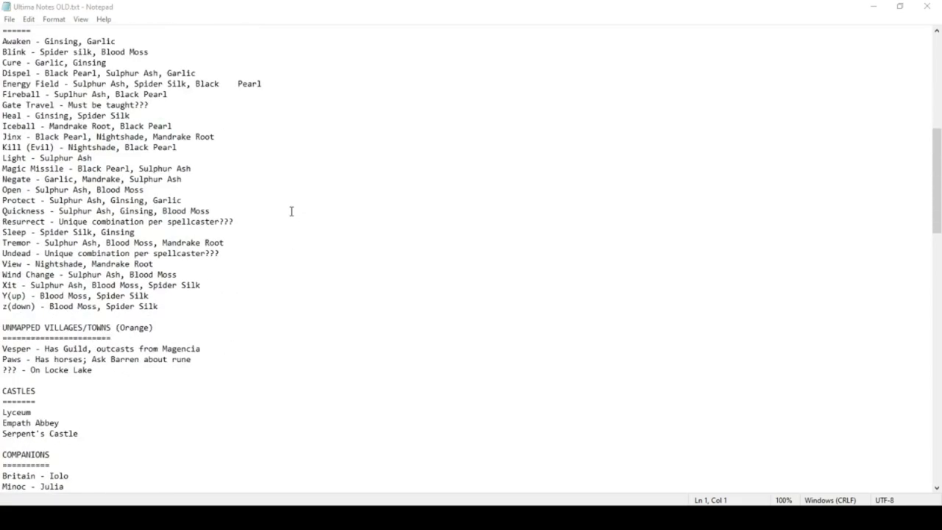
pyautogui.scroll(-12, 287, 210)
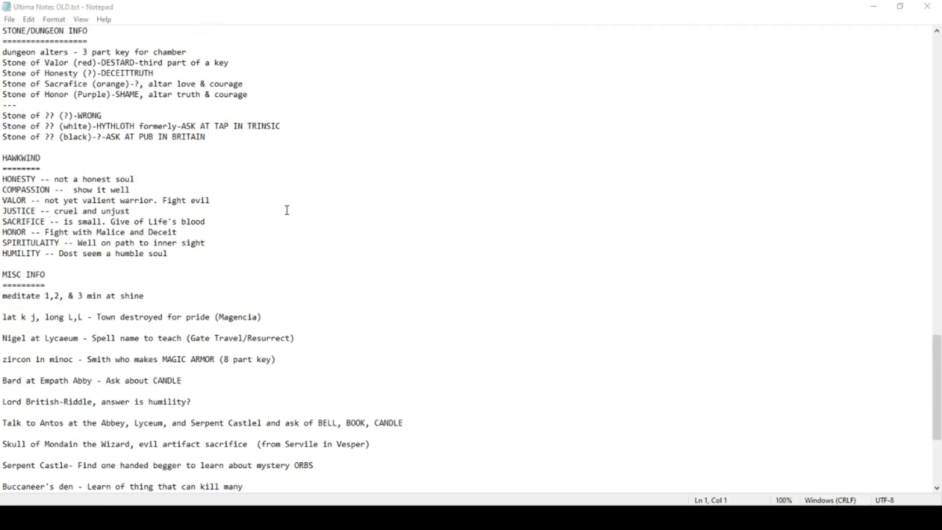
# Bring up OneNote's Quest page, highlight 'Embody the 8 virtues', then open Virtues & Principles
pyautogui.moveTo(417, 518)
pyautogui.click(416, 464)
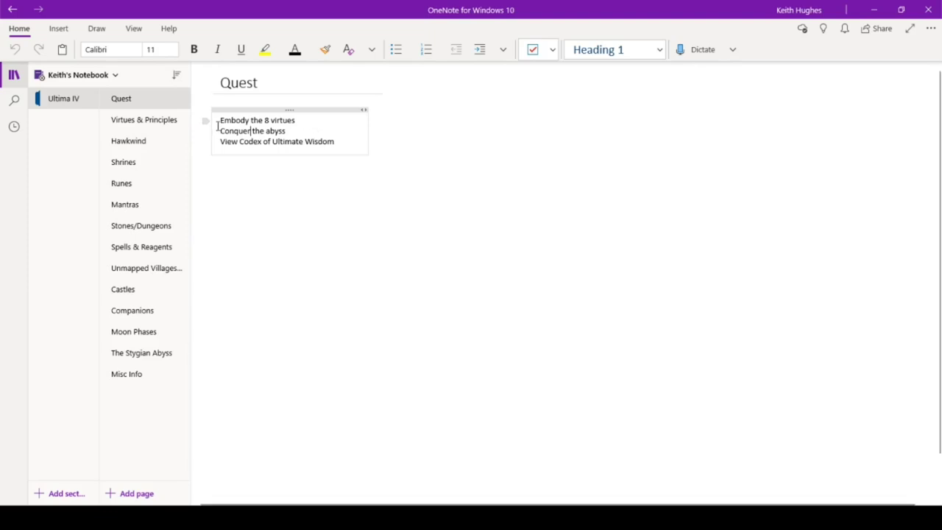
pyautogui.moveTo(219, 120); pyautogui.dragTo(296, 120)
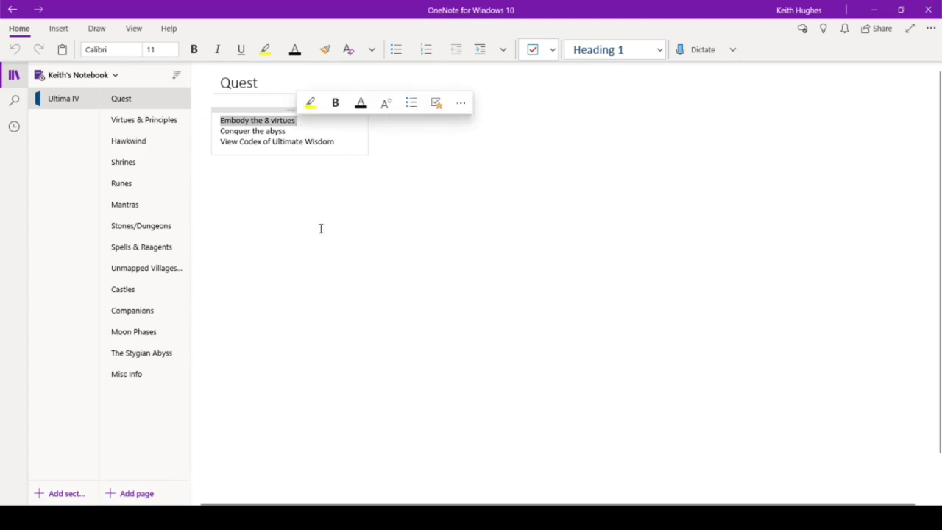
pyautogui.click(362, 217)
pyautogui.click(411, 167)
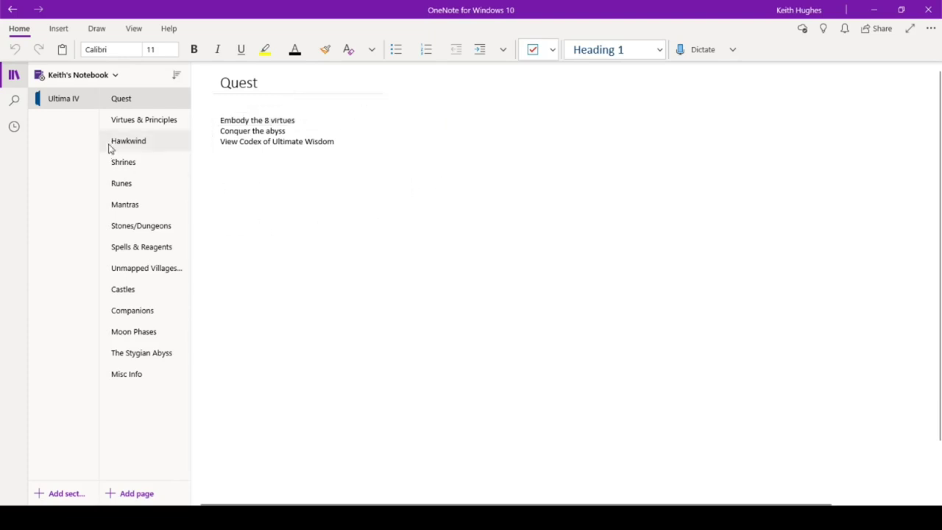
pyautogui.click(122, 125)
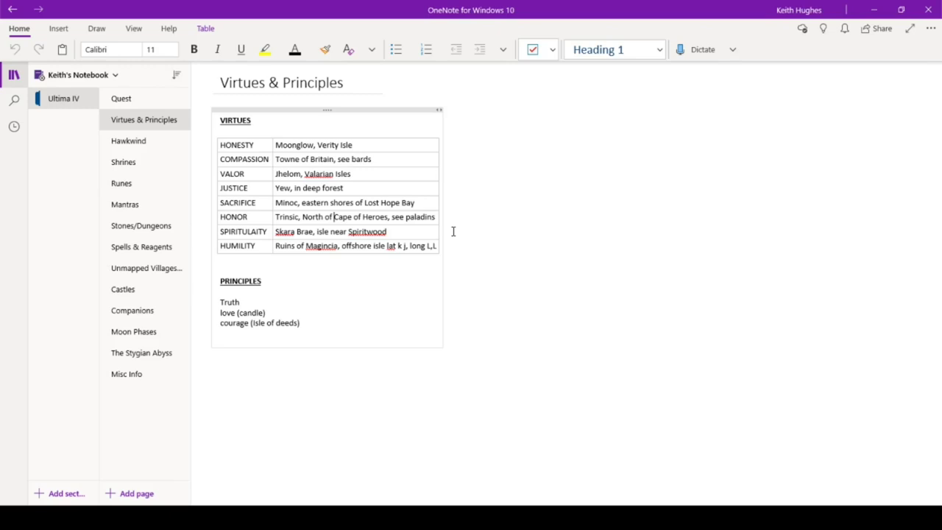
# View the Hawkwind virtue ratings page, then switch to the Shrines page
pyautogui.click(140, 146)
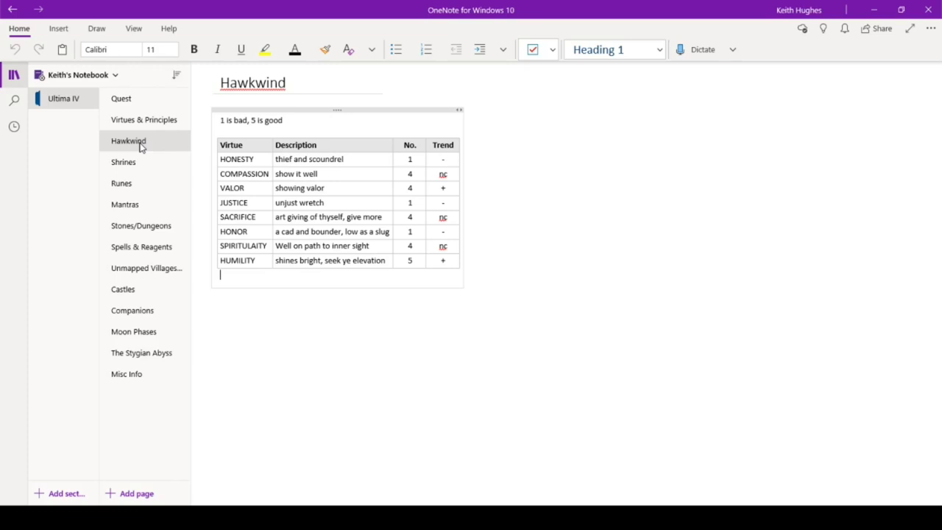
pyautogui.click(137, 166)
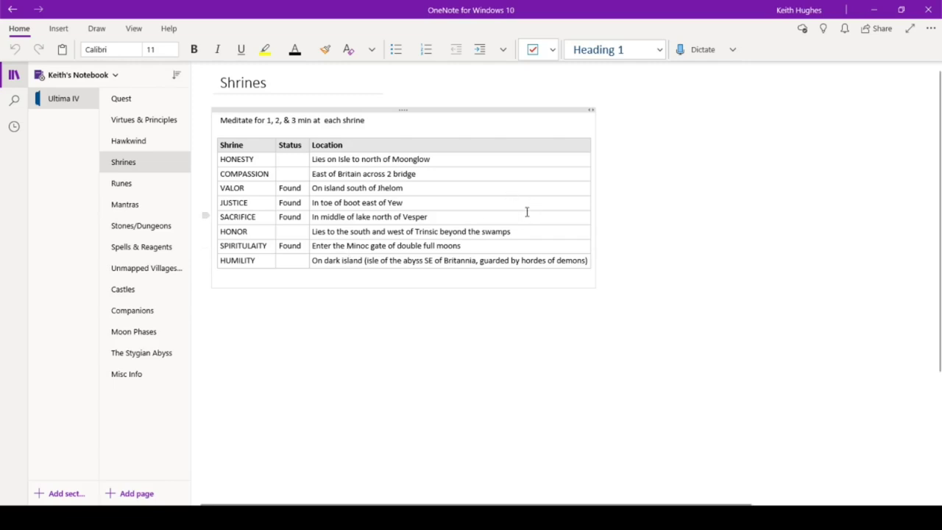
# Delete the extra space before 'each shrine' in the Meditate note, then open Runes
pyautogui.click(324, 121)
pyautogui.press('BackSpace')
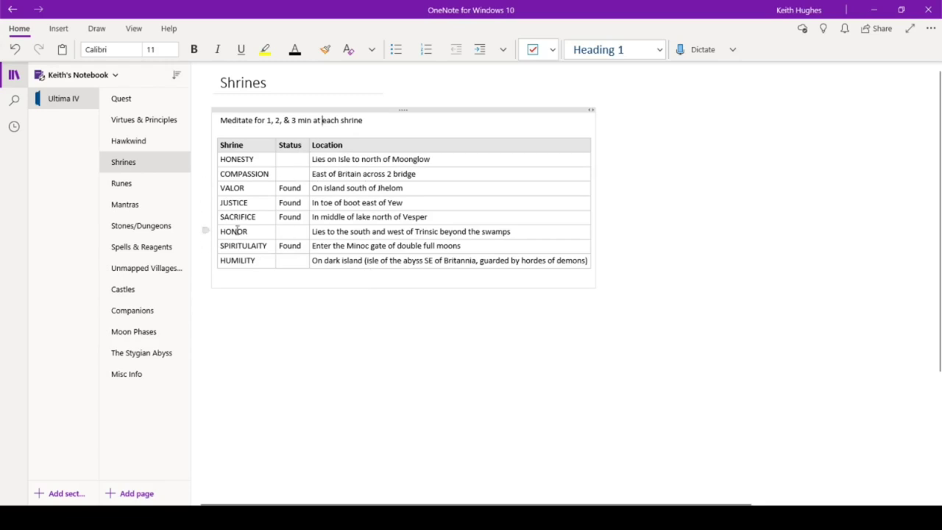
pyautogui.click(121, 189)
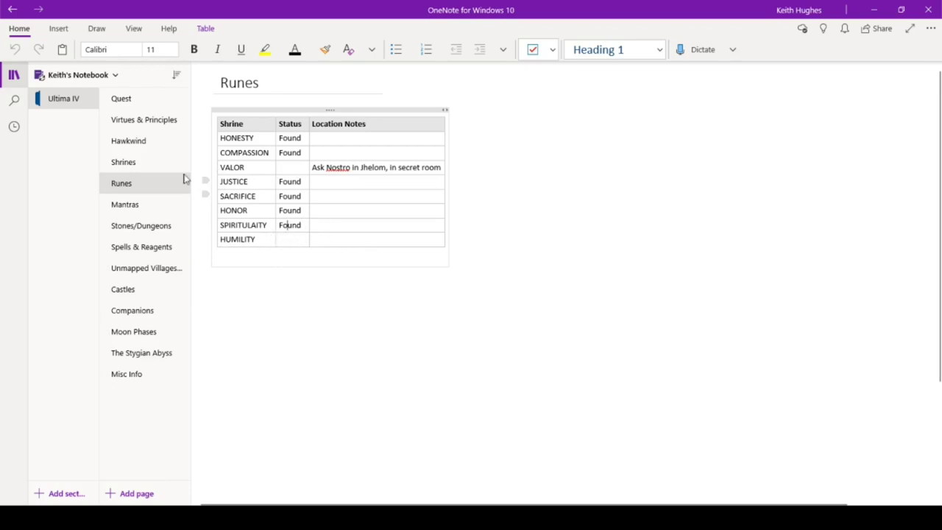
# Glance at the Mantras page, then go to the Stones/Dungeons page
pyautogui.click(135, 210)
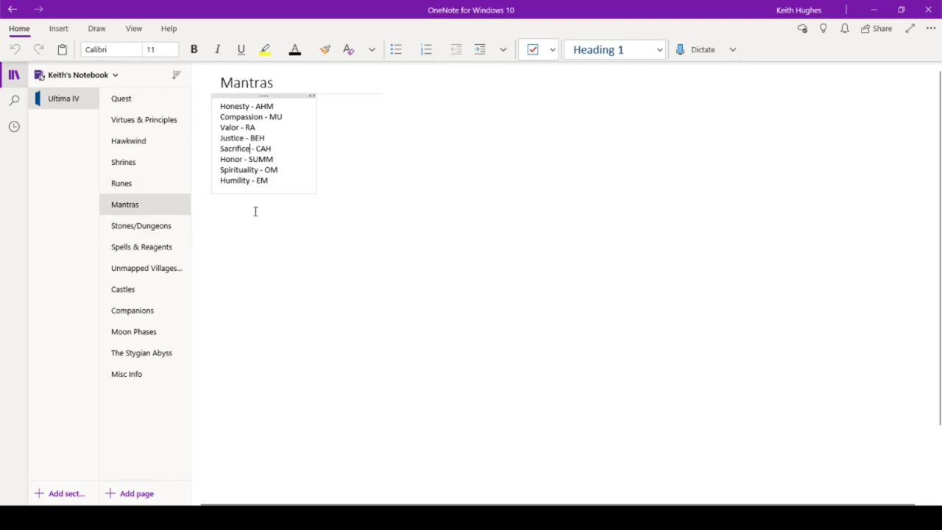
pyautogui.click(132, 235)
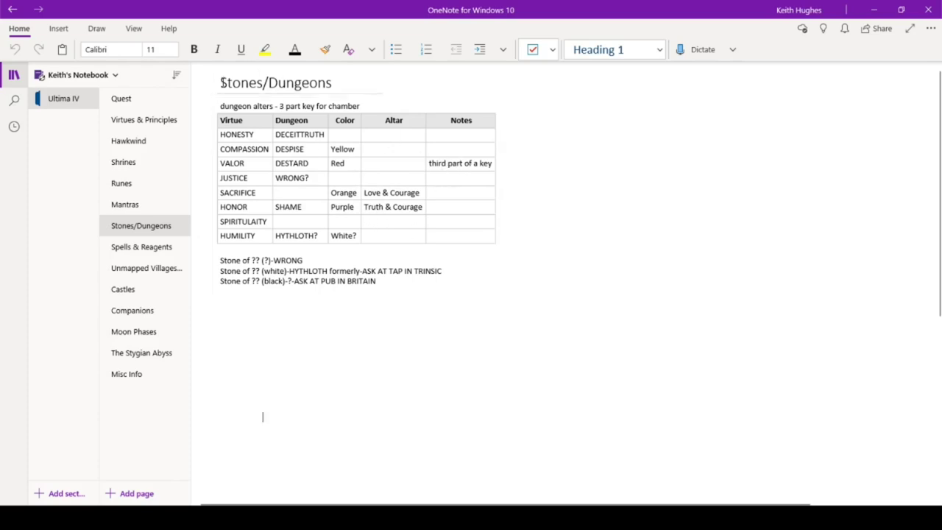
# Highlight the Stones/Dungeons title, then switch to the Spells & Reagents page
pyautogui.moveTo(220, 82); pyautogui.dragTo(337, 82)
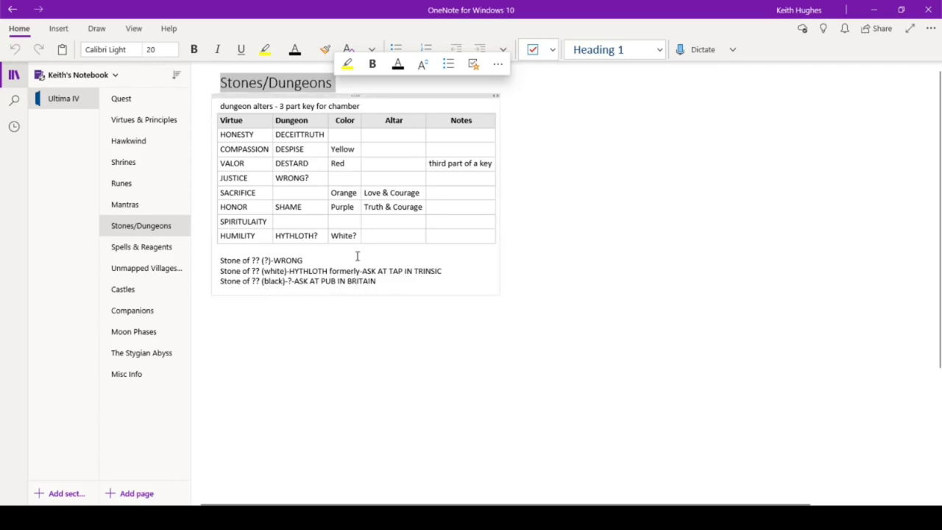
pyautogui.click(154, 251)
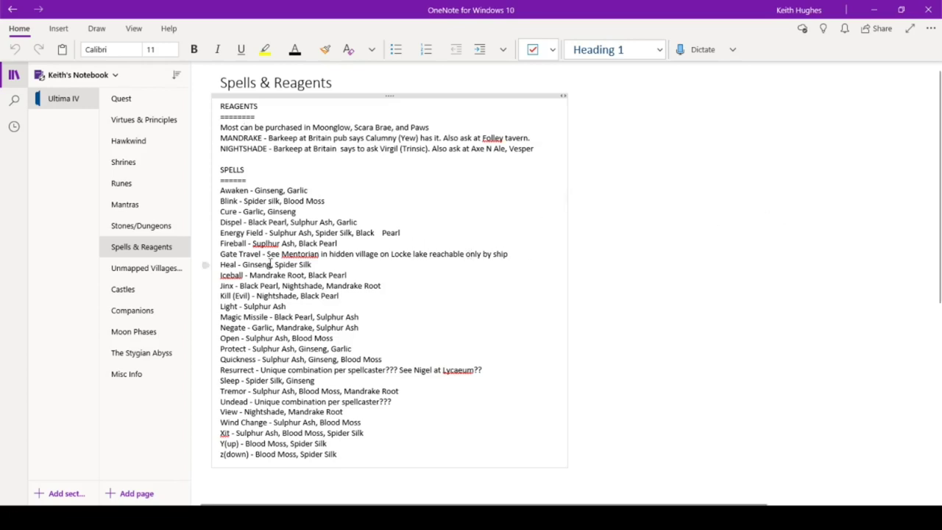
pyautogui.moveTo(267, 254); pyautogui.dragTo(505, 257)
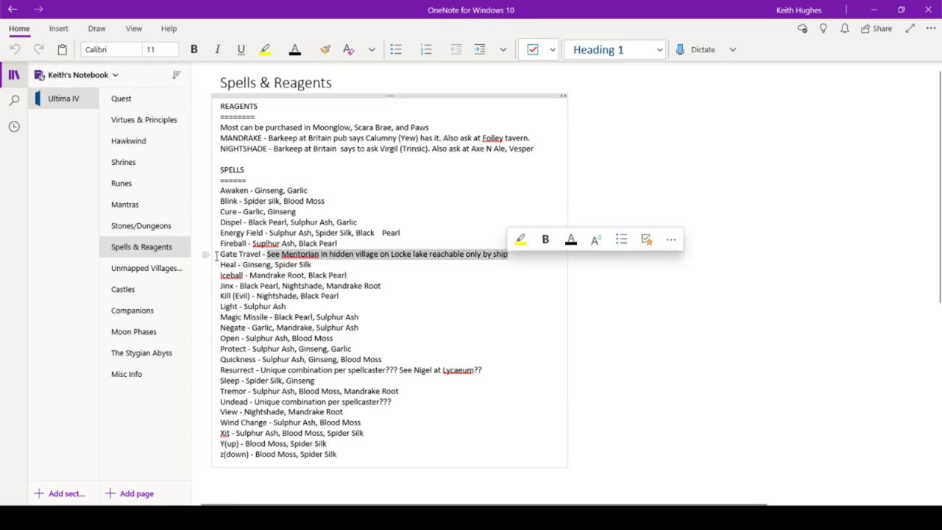
pyautogui.click(349, 371)
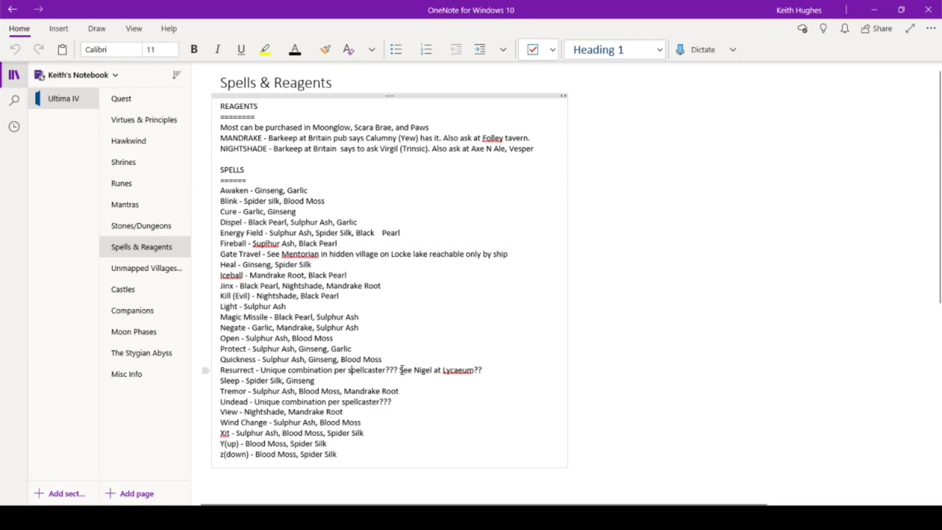
pyautogui.moveTo(400, 370); pyautogui.dragTo(470, 370)
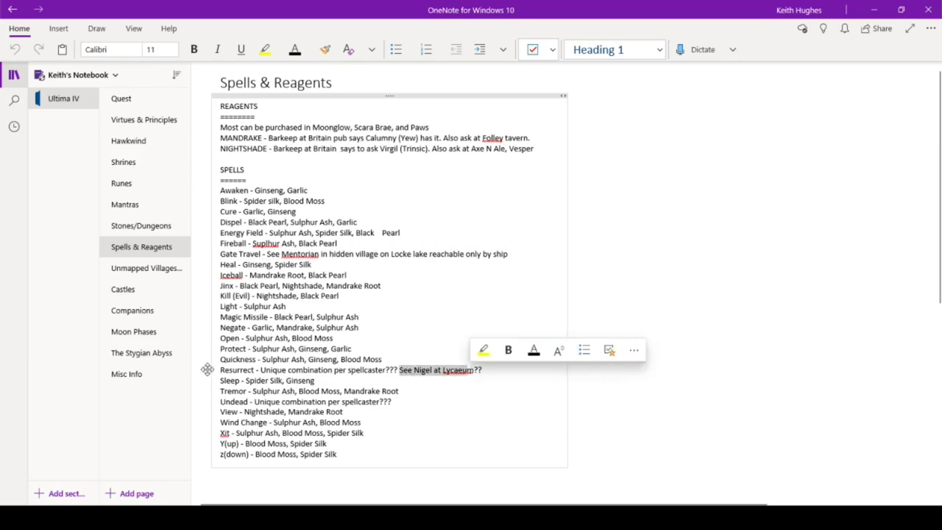
pyautogui.click(237, 370)
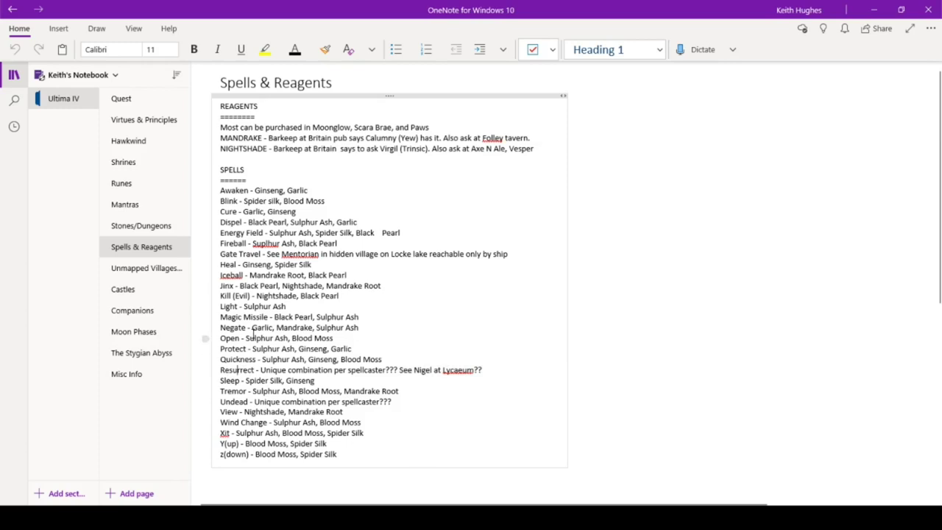
# Read the Unmapped Villages (Orange) notes, highlighting the Barren rune note, then open Castles
pyautogui.click(137, 271)
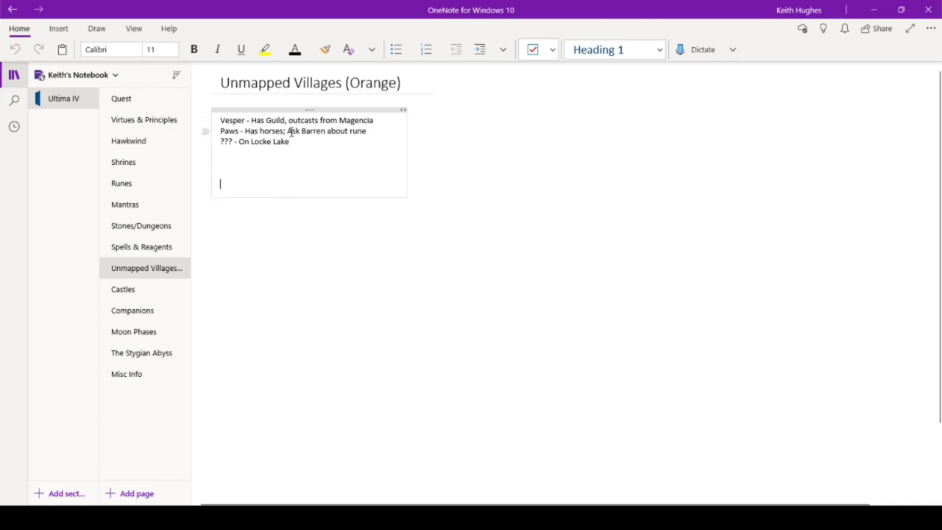
pyautogui.moveTo(287, 131); pyautogui.dragTo(365, 132)
pyautogui.click(238, 163)
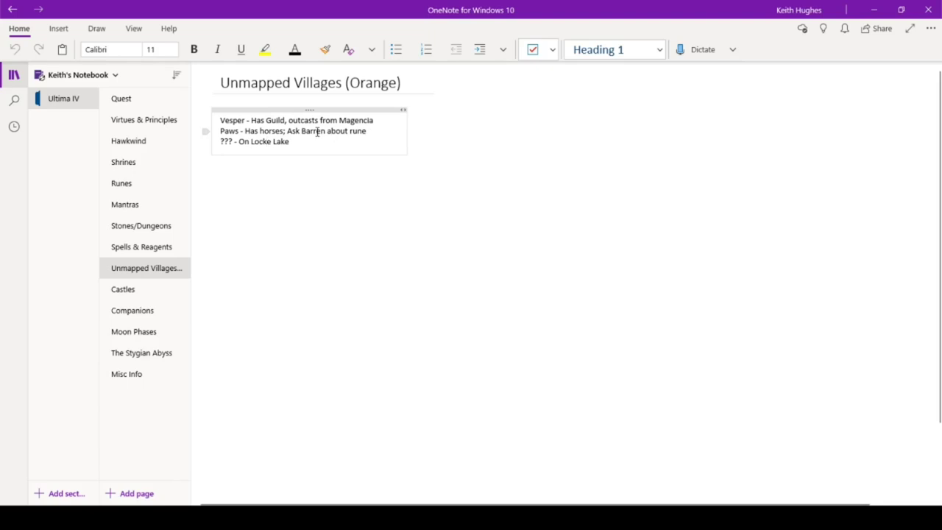
pyautogui.click(127, 293)
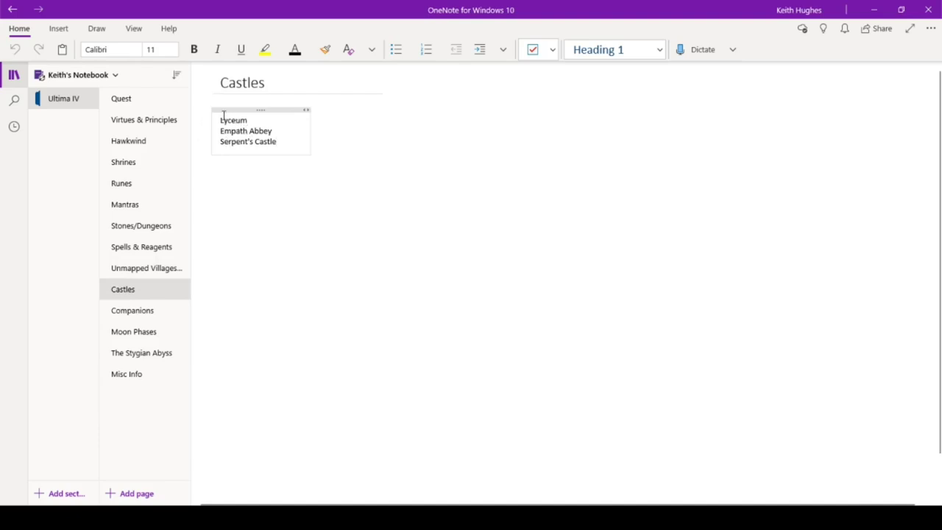
# Select Lyceum on Castles, check Virtues & Principles, return, then open the Companions page
pyautogui.click(279, 141)
pyautogui.moveTo(219, 120); pyautogui.dragTo(259, 119)
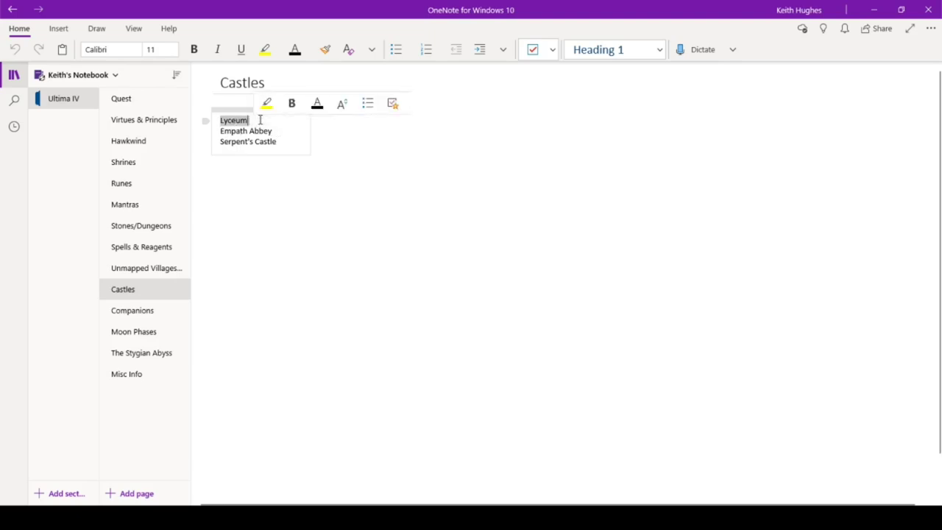
pyautogui.click(259, 120)
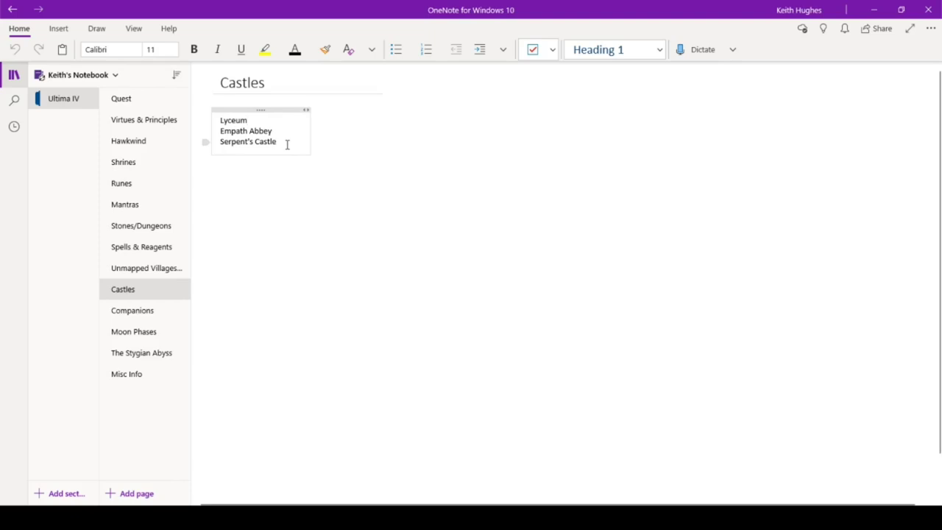
pyautogui.click(153, 125)
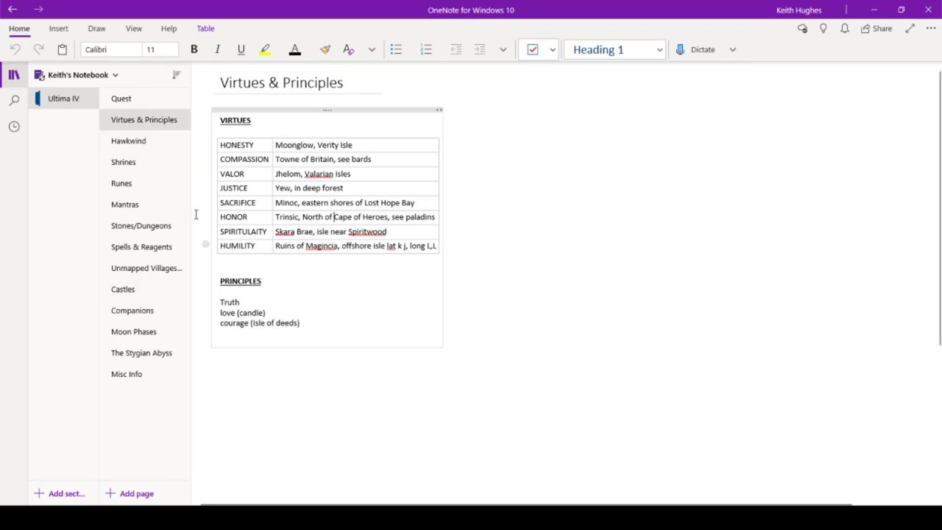
pyautogui.click(123, 289)
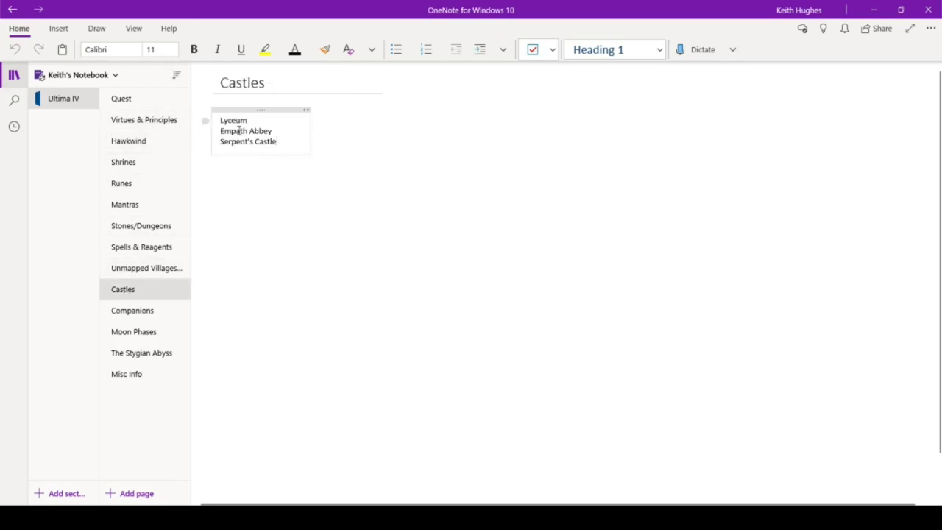
pyautogui.click(136, 313)
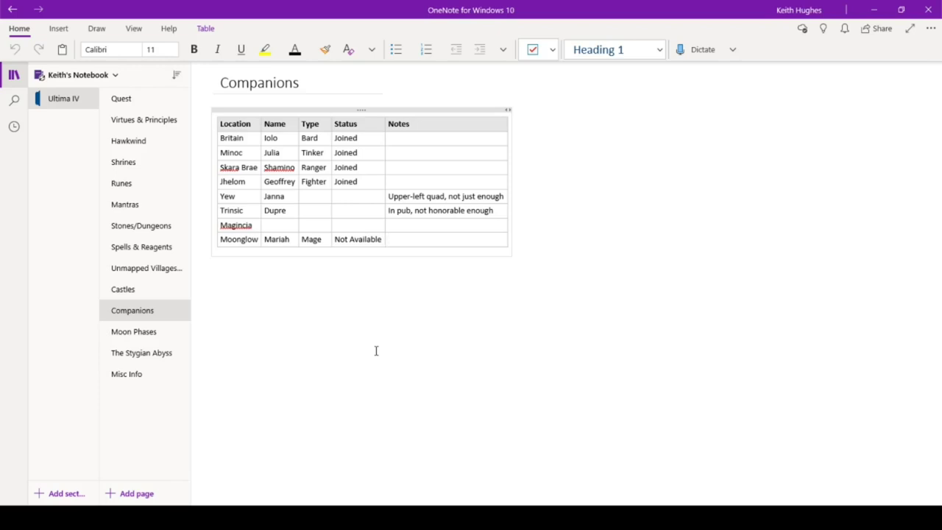
# Enter '?' in Magincia's empty Name cell, cross-checking the Hawkwind and Virtues pages
pyautogui.click(128, 141)
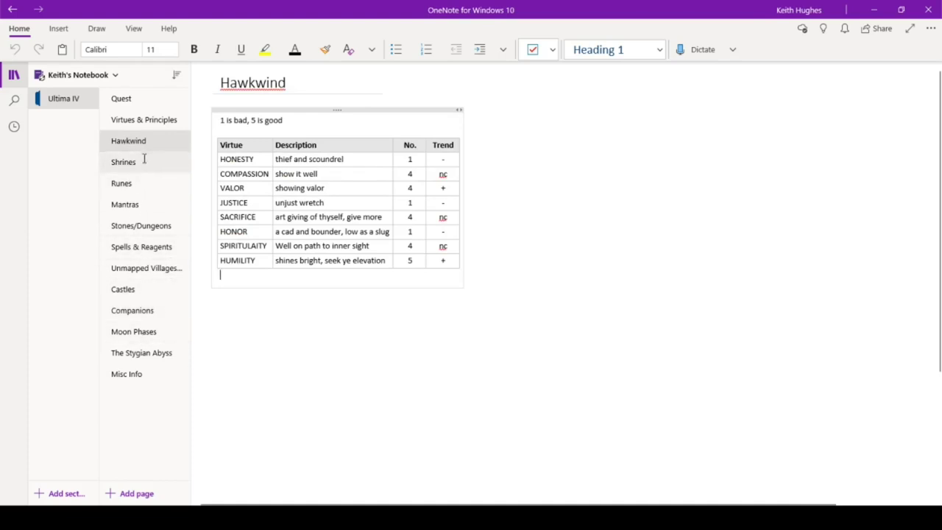
pyautogui.click(138, 309)
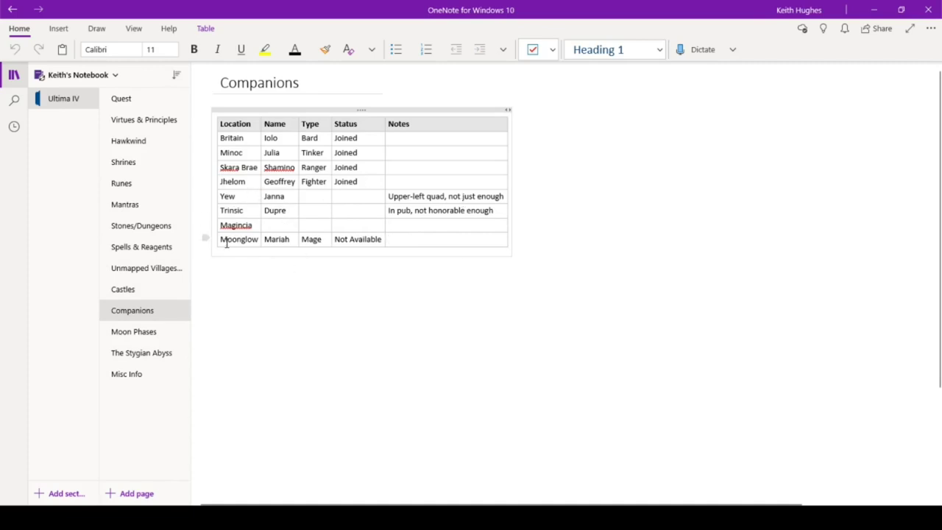
pyautogui.click(284, 225)
pyautogui.write('?')
pyautogui.press('Tab')
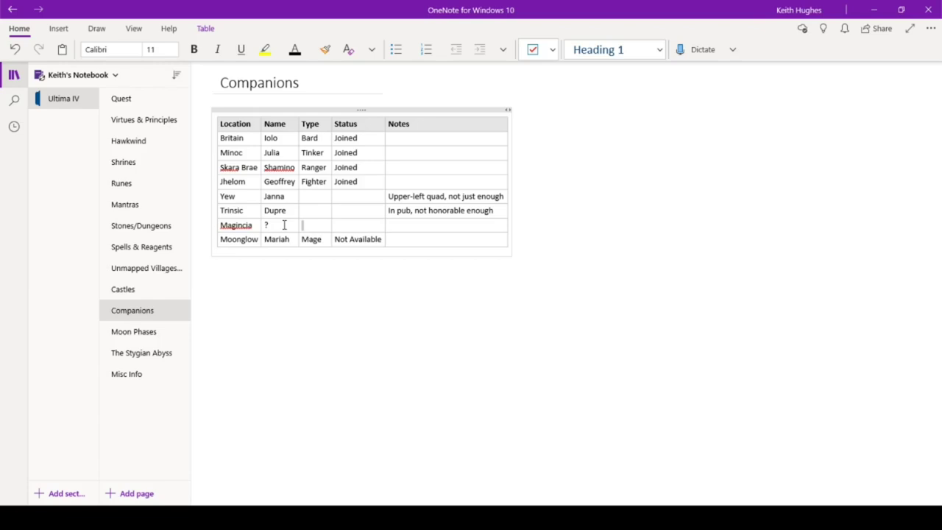
pyautogui.click(143, 121)
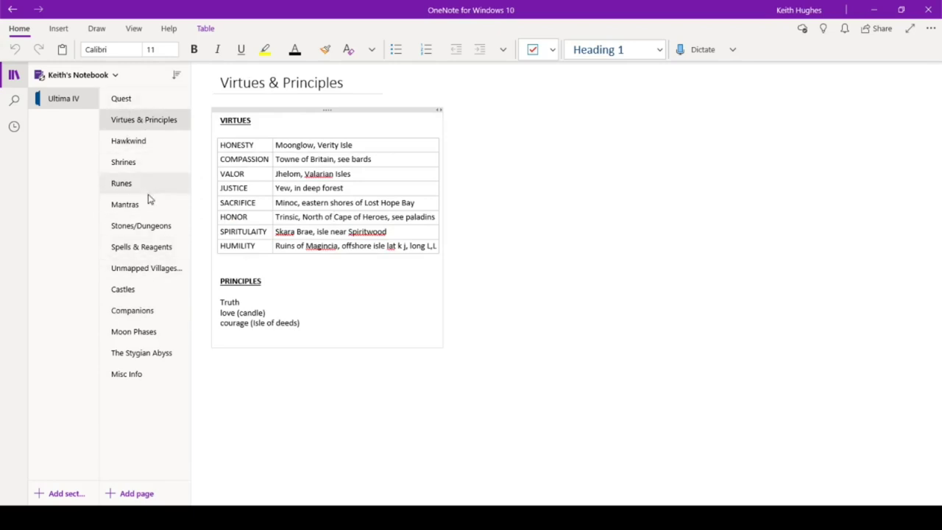
pyautogui.click(141, 313)
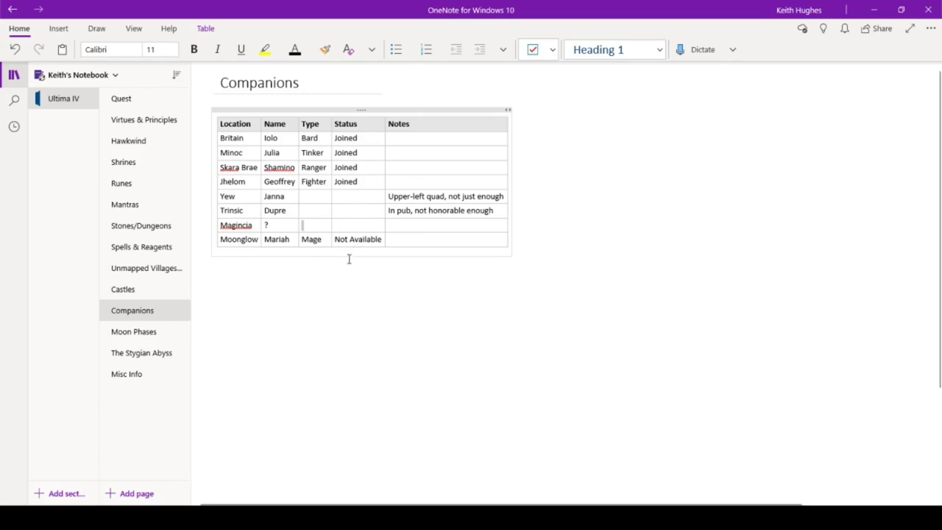
# Open the Moon Phases page with Trammel, Felucca and moongate destinations
pyautogui.click(119, 335)
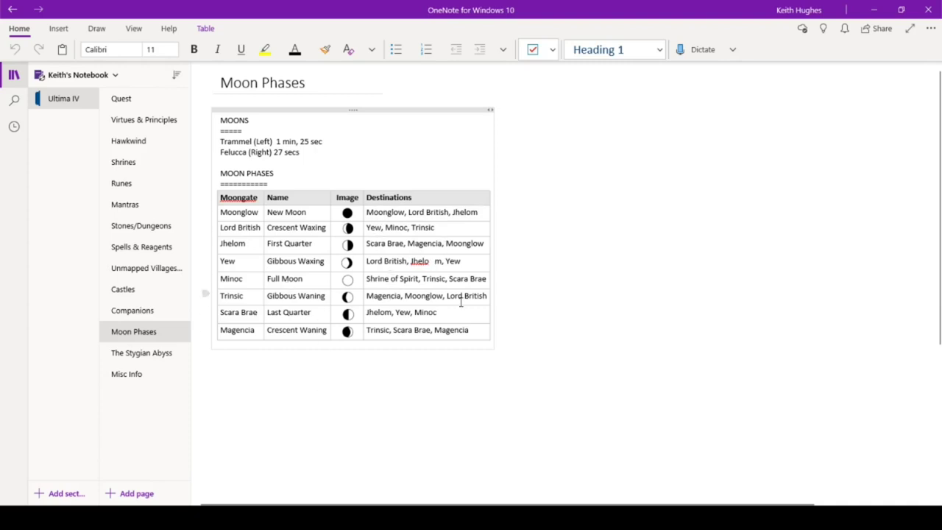
# Change 'Jhelo m' to 'Jhelom' in the Yew Destinations cell, then check Trammel's 1 min, 25 sec timing
pyautogui.press('BackSpace')
pyautogui.press('BackSpace')
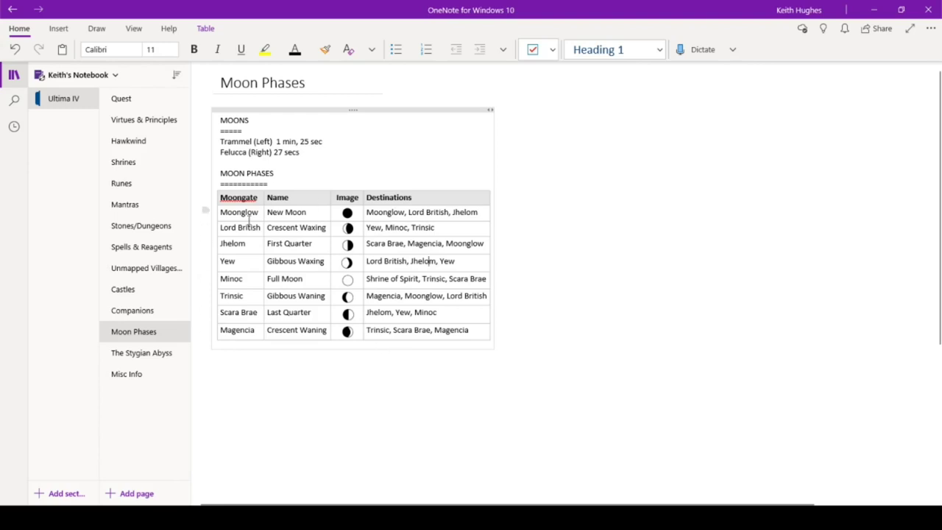
pyautogui.moveTo(276, 141); pyautogui.dragTo(324, 142)
pyautogui.click(258, 154)
# Switch to The Stygian Abyss page to view its Three-Part Key notes
pyautogui.click(160, 361)
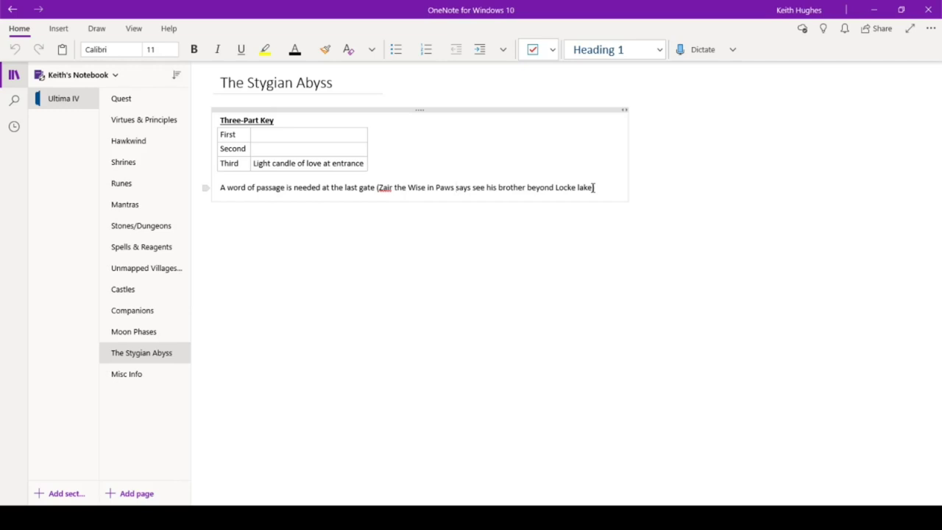
# On the Misc Info page, change 'Buccaneer's D en' to 'Buccaneer's Den', then return to the Quest page
pyautogui.click(130, 377)
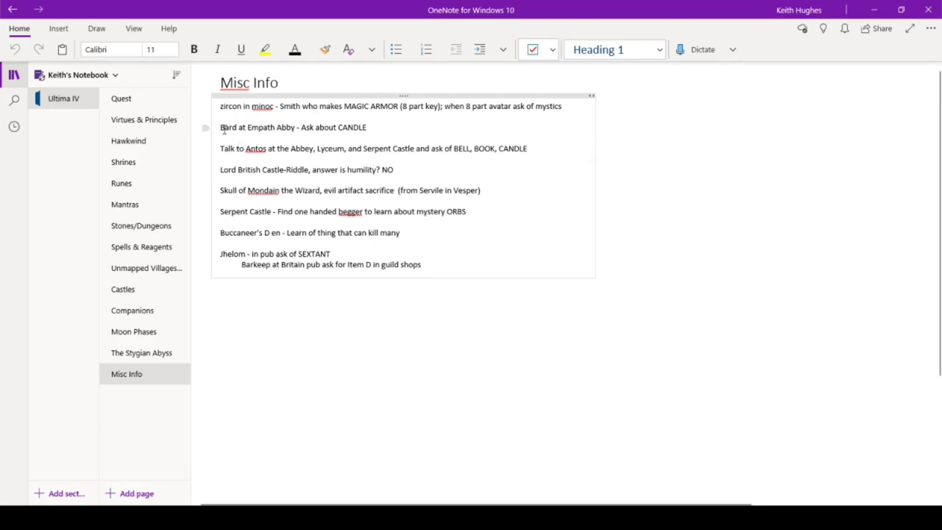
pyautogui.moveTo(218, 127); pyautogui.dragTo(370, 145)
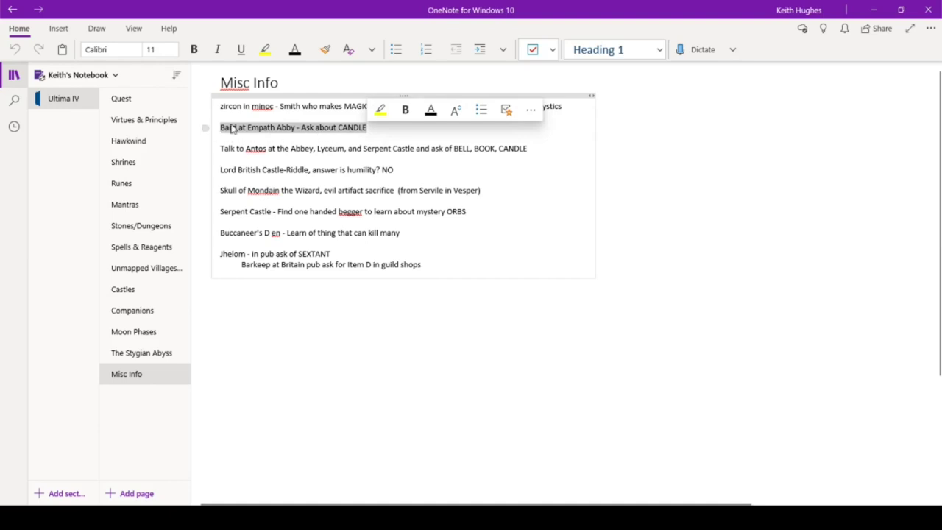
pyautogui.click(233, 129)
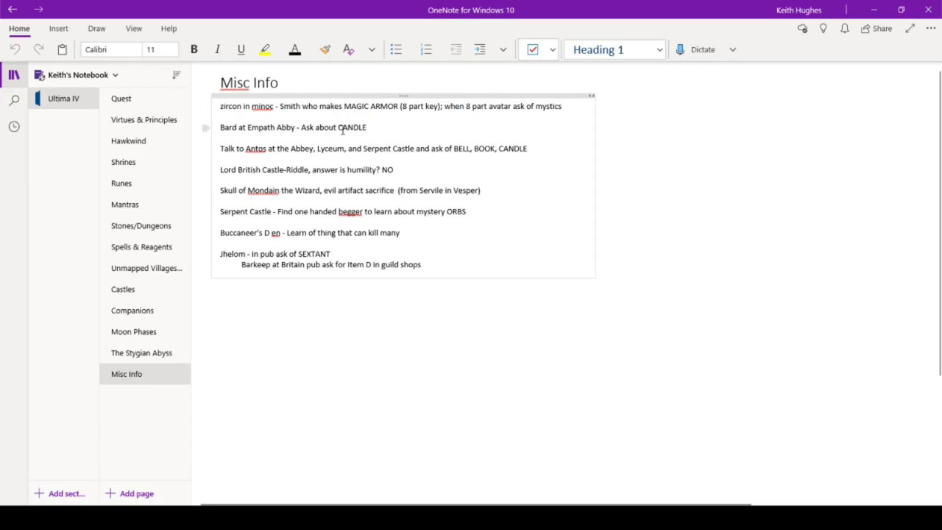
pyautogui.doubleClick(254, 149)
pyautogui.moveTo(274, 149); pyautogui.dragTo(291, 149)
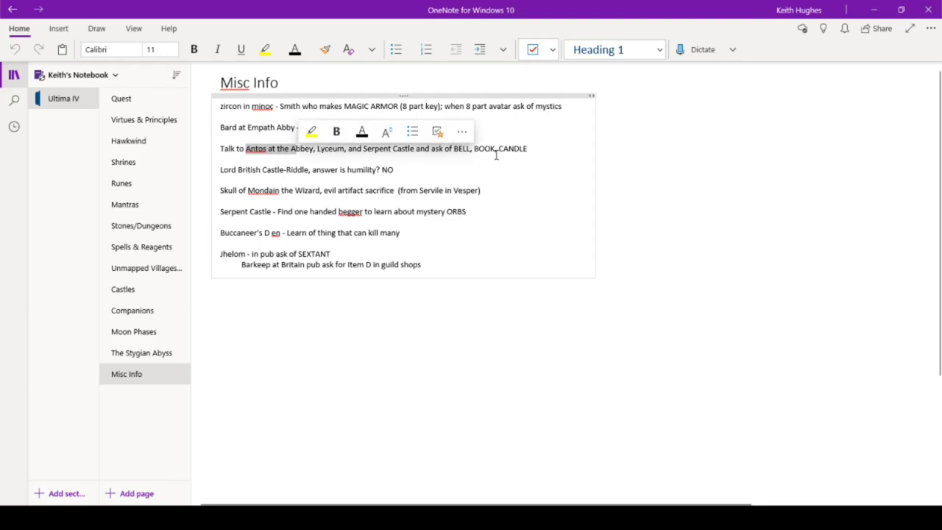
pyautogui.click(441, 154)
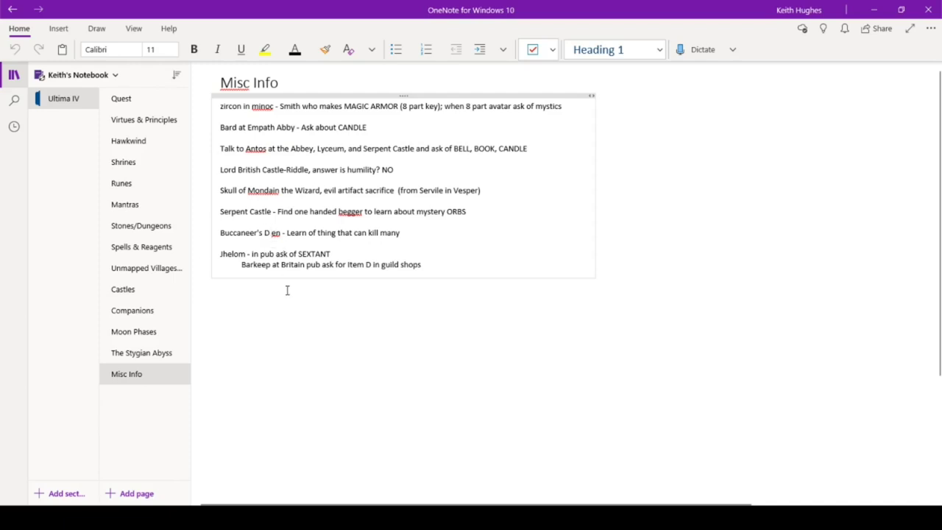
pyautogui.press('BackSpace')
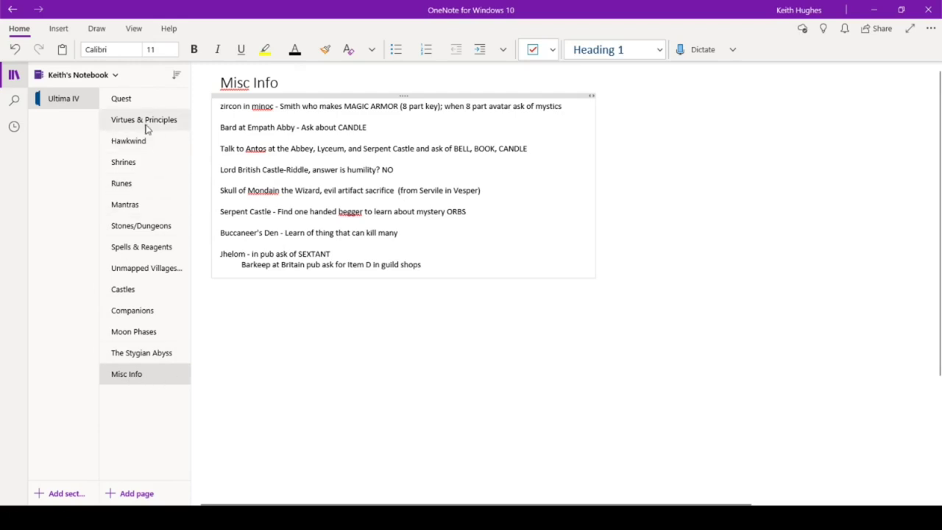
pyautogui.click(126, 101)
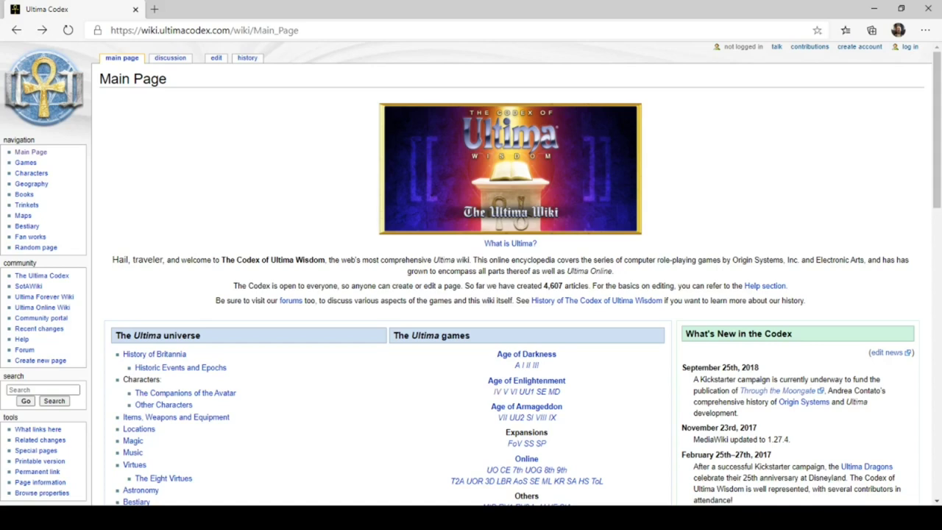
# Follow the IV link under Age of Enlightenment on the Codex Main Page
pyautogui.scroll(-3, 552, 381)
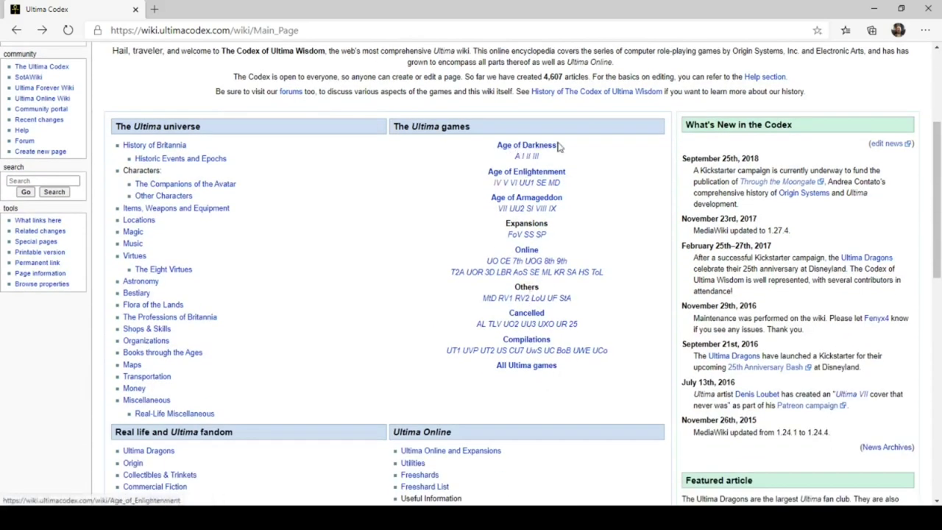
pyautogui.click(498, 182)
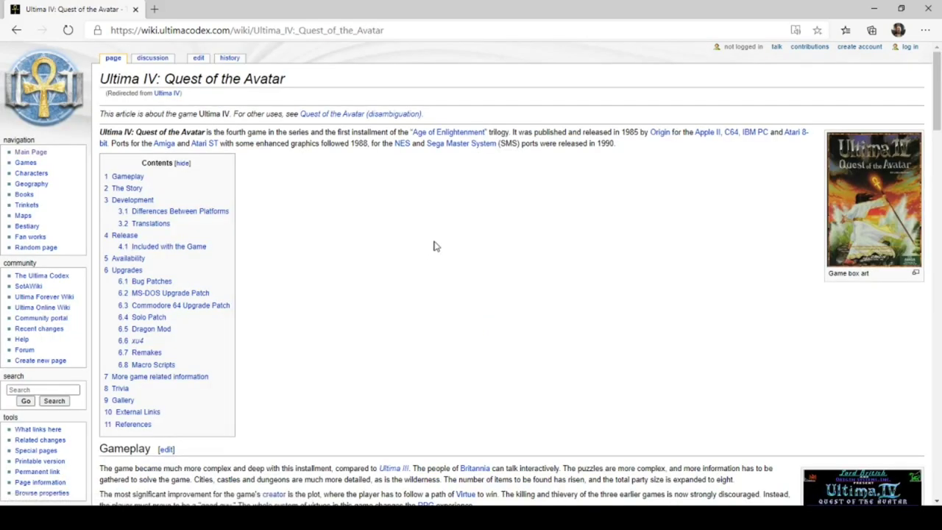
# Search the wiki for 'pa' to open the Paws article and scroll through it
pyautogui.click(39, 391)
pyautogui.click(39, 391)
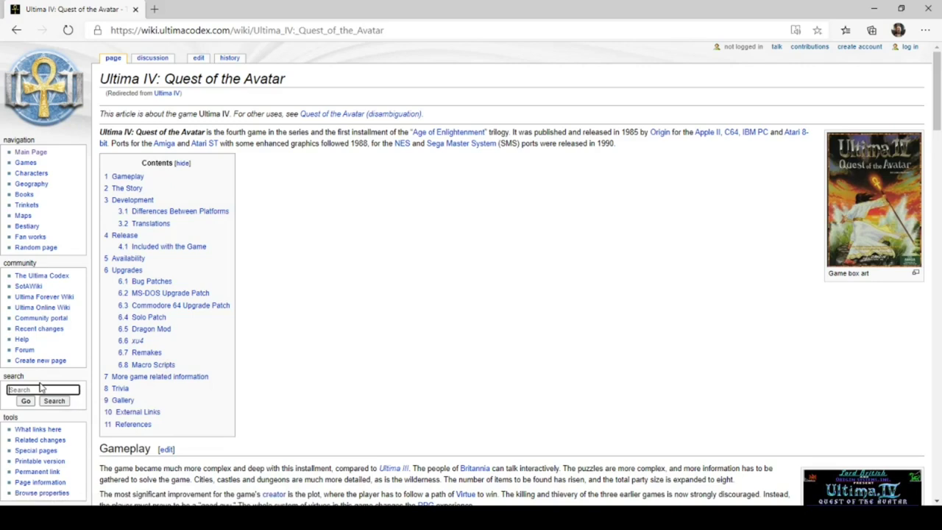
pyautogui.write('paws')
pyautogui.press('Return')
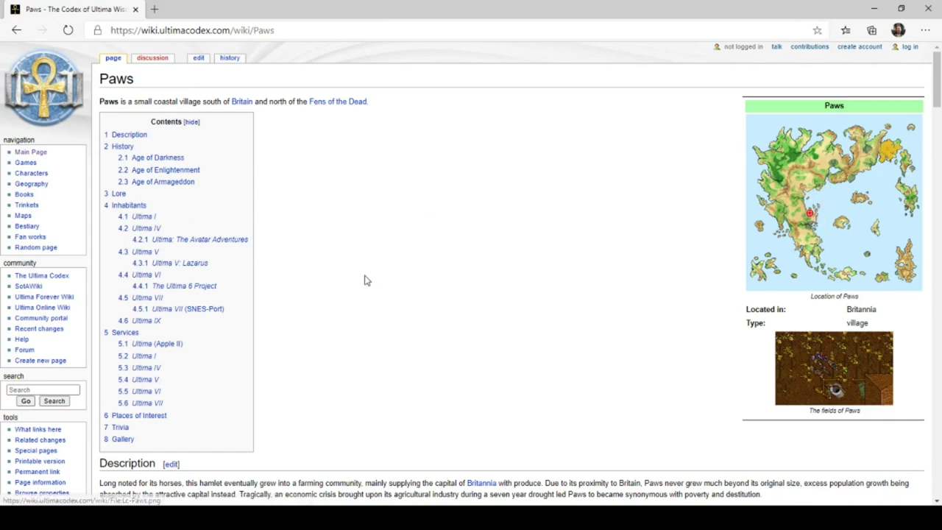
pyautogui.scroll(-5, 360, 282)
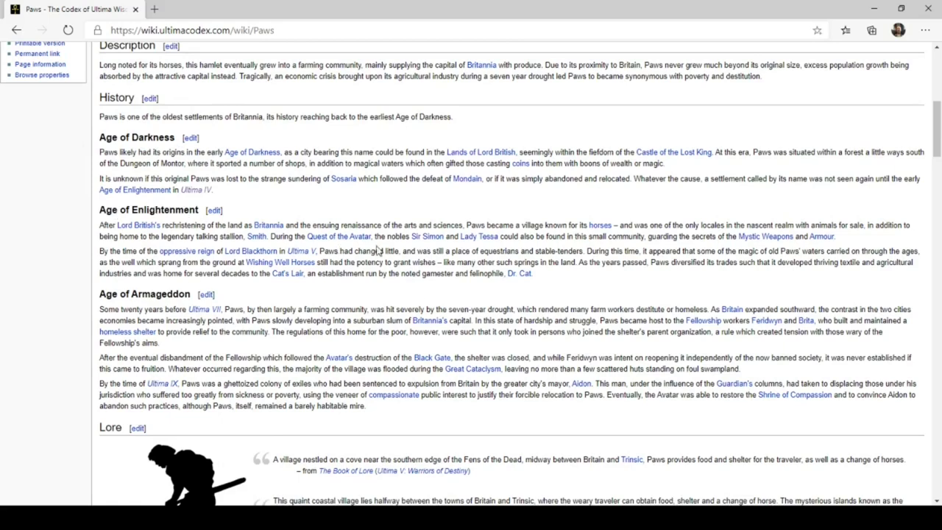
pyautogui.scroll(6, 416, 292)
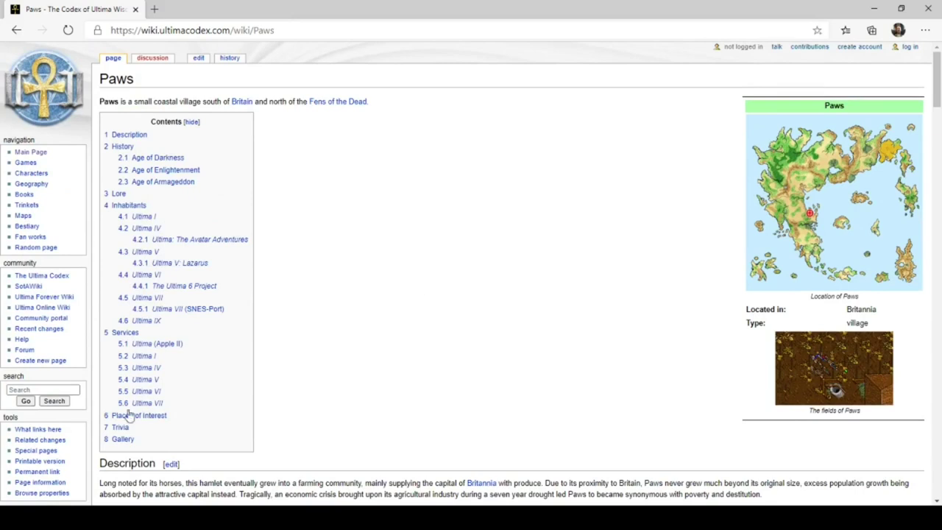
# Search the wiki for Julia (typed 'lulia') and scroll through her article
pyautogui.click(31, 389)
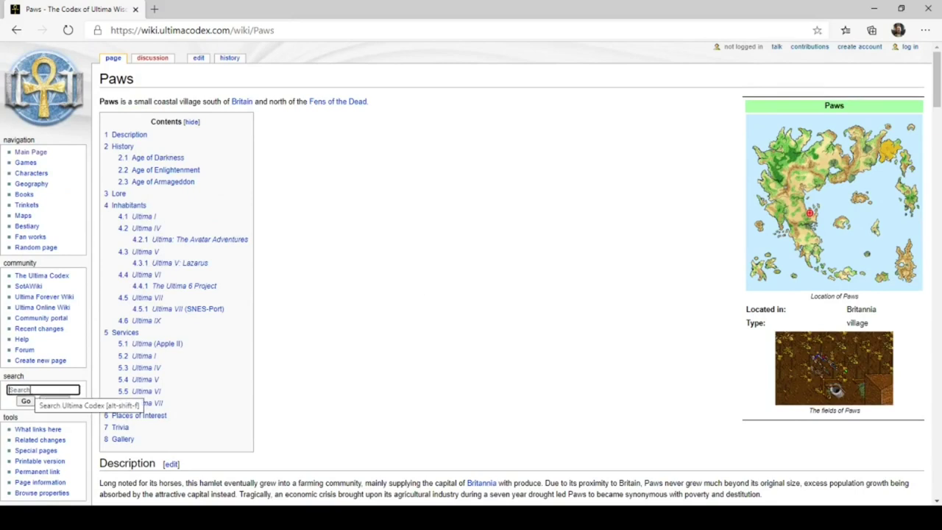
pyautogui.write('l')
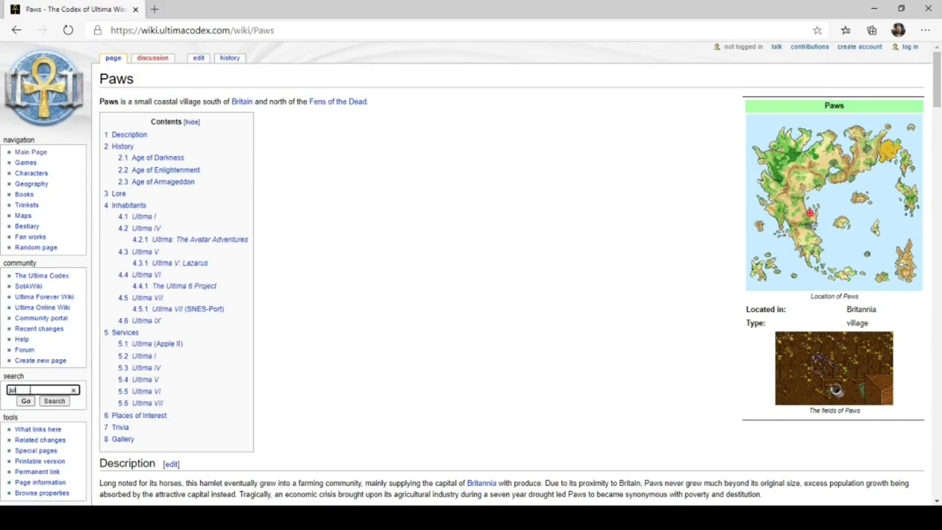
pyautogui.write('ulia')
pyautogui.press('Return')
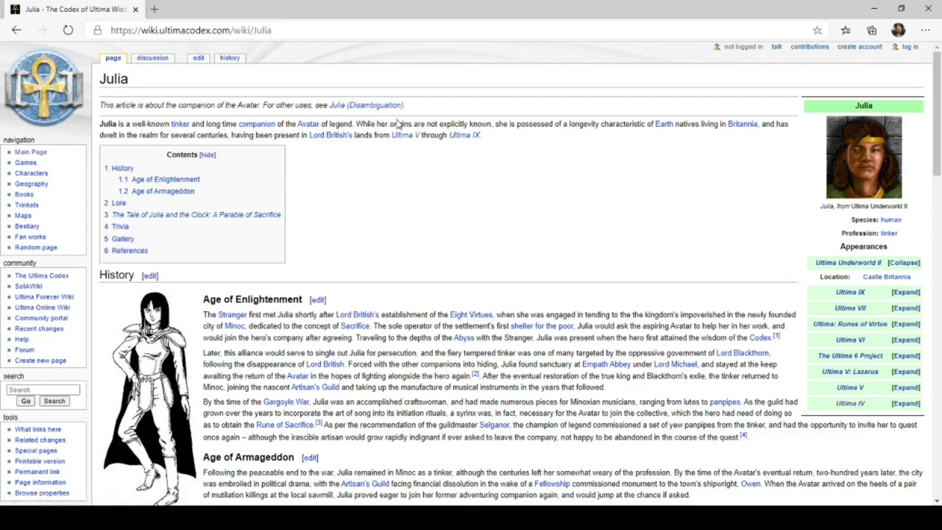
pyautogui.scroll(-10, 542, 228)
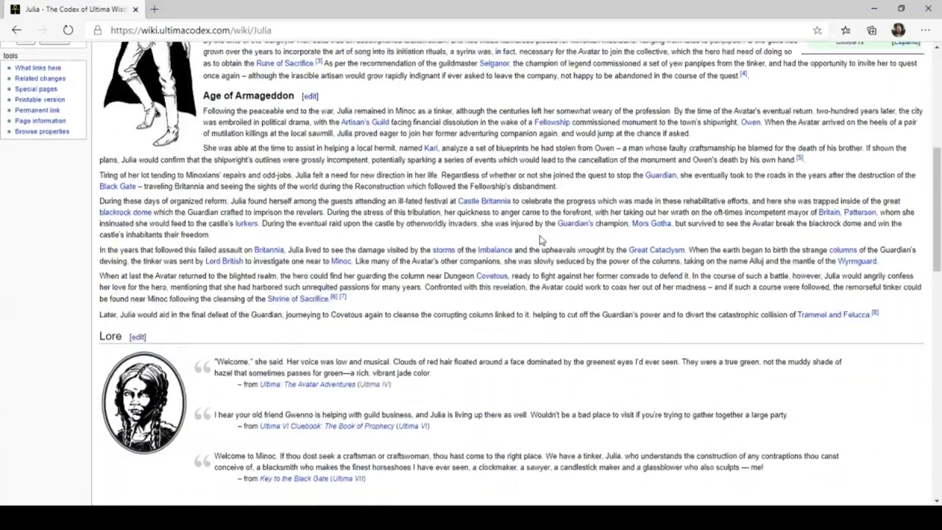
pyautogui.scroll(-4, 543, 240)
pyautogui.scroll(14, 544, 243)
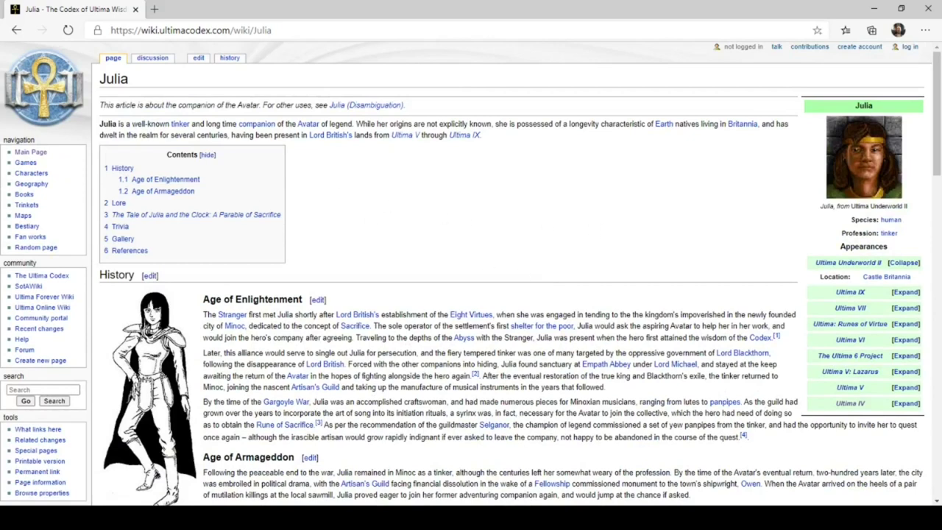
# Search for Hawkwind (typed 'hawwkwind'), reaching the Time Lord article, and skim it
pyautogui.click(22, 390)
pyautogui.write('ha')
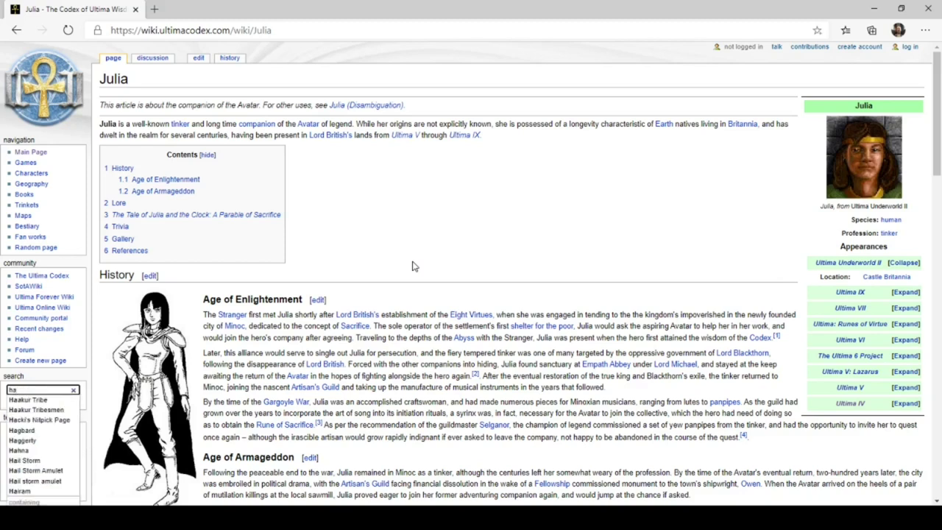
pyautogui.write('wwkwind')
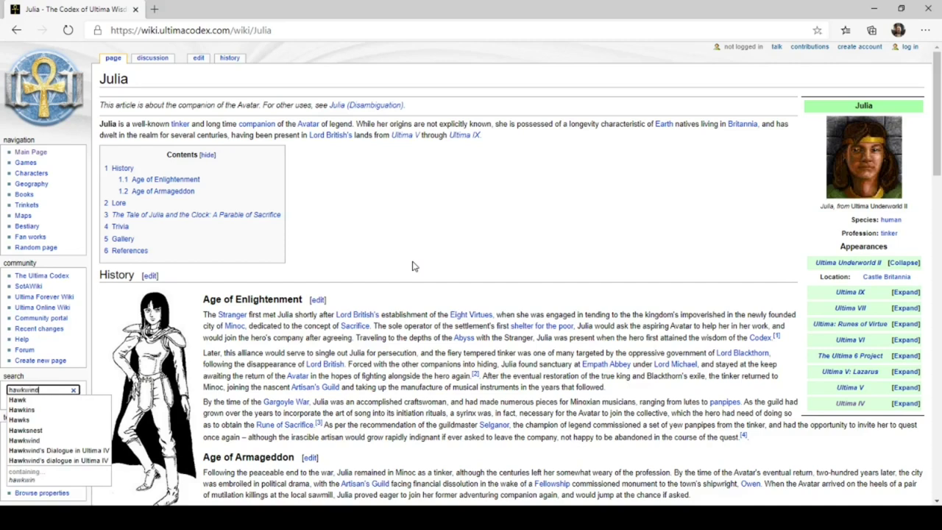
pyautogui.press('Return')
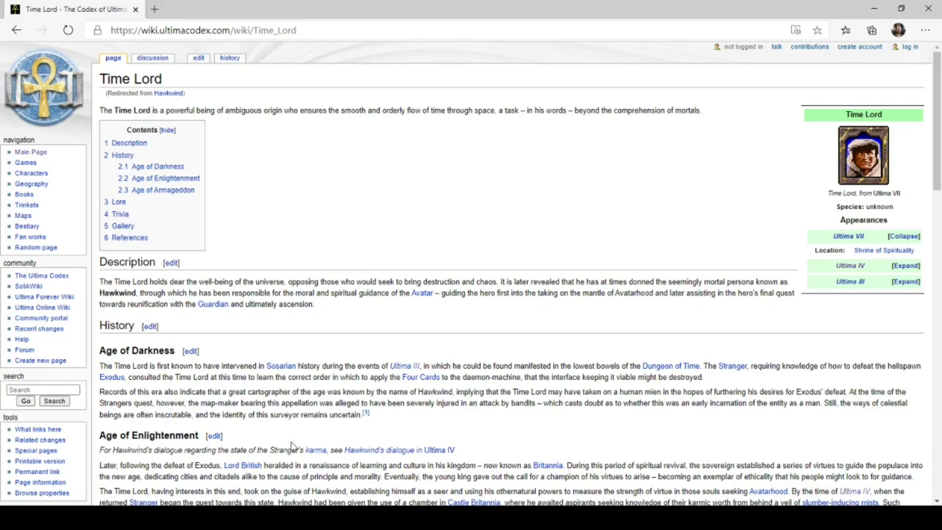
pyautogui.scroll(-3, 294, 441)
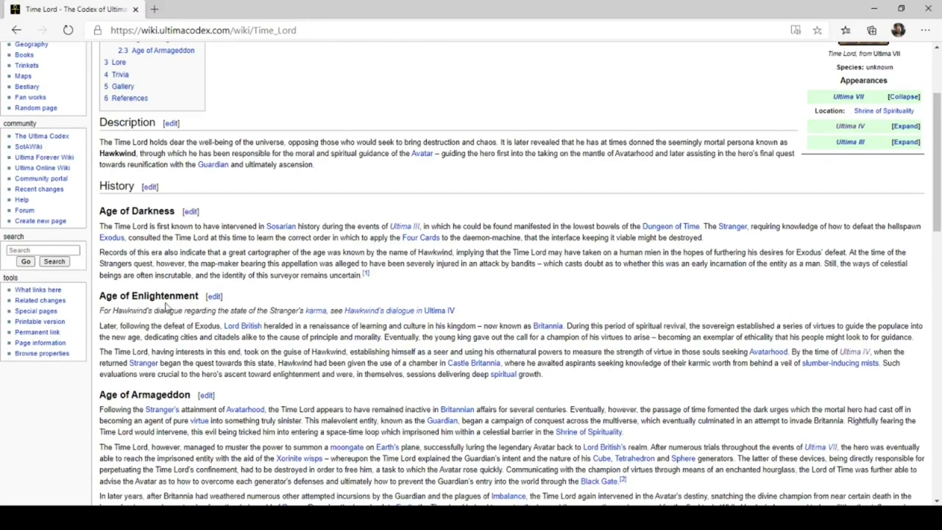
pyautogui.scroll(3, 257, 266)
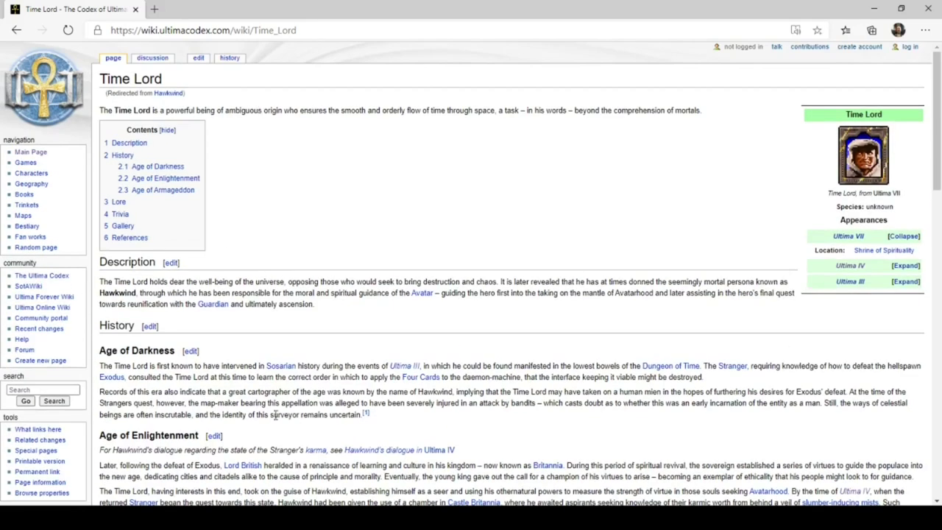